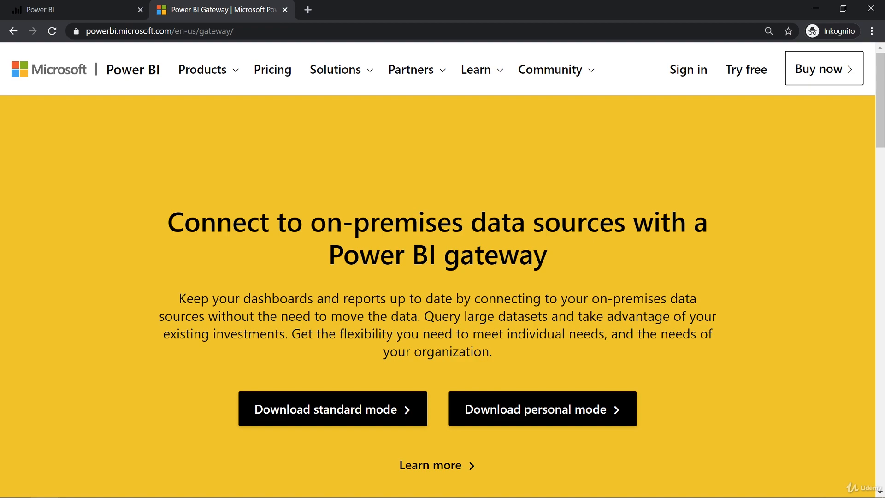
- Review the comparison of standard and personal gateway modes on the Power BI gateway page, and close that page
scroll(435, 297, down, 15)
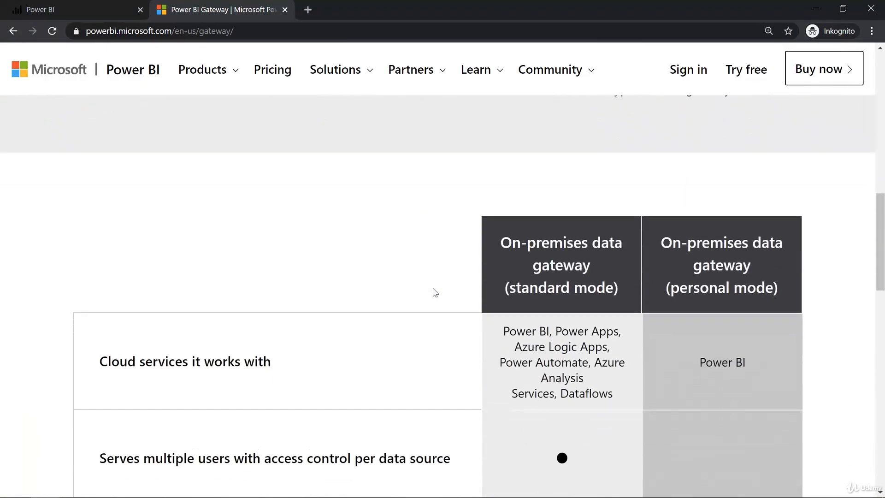
scroll(435, 292, down, 3)
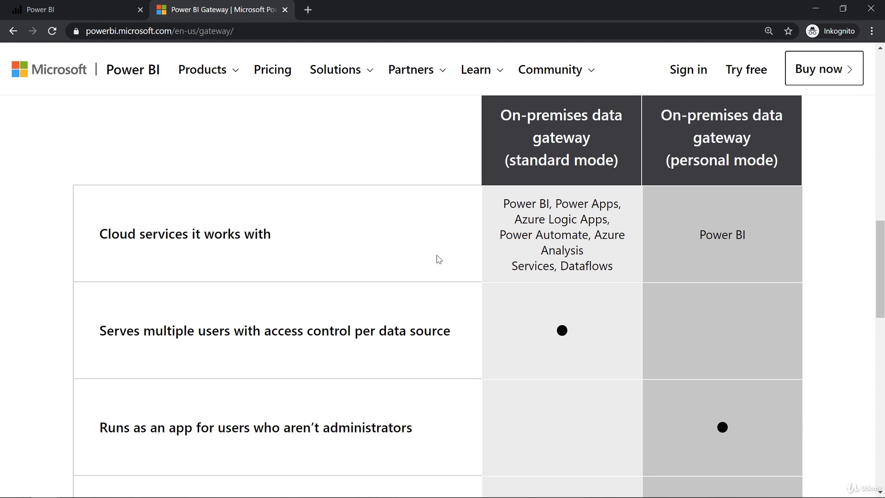
drag(670, 160, 773, 160)
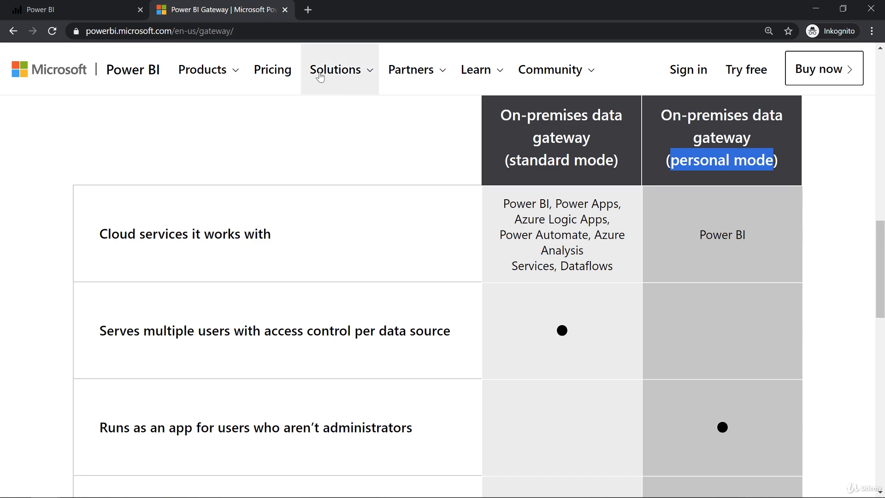
click(284, 10)
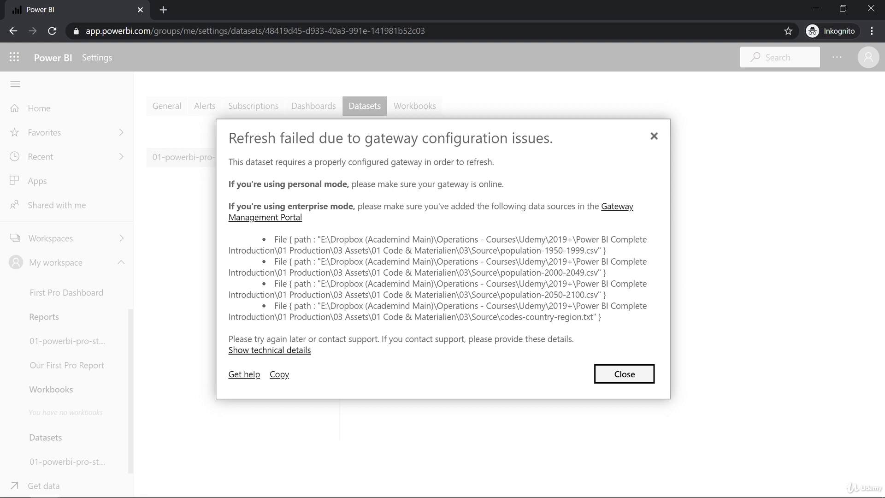
- Dismiss the refresh failure message and expand the gateway connection settings of the 01-powerbi-pro-start dataset
drag(352, 184, 512, 187)
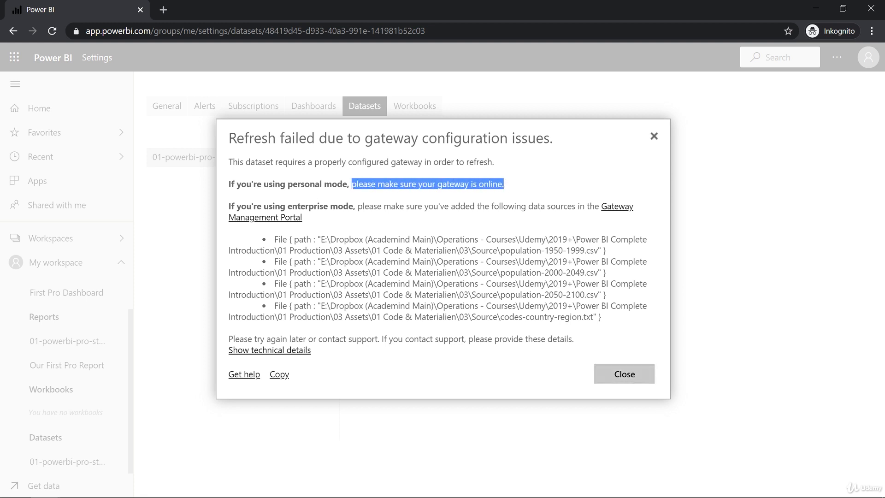
click(610, 380)
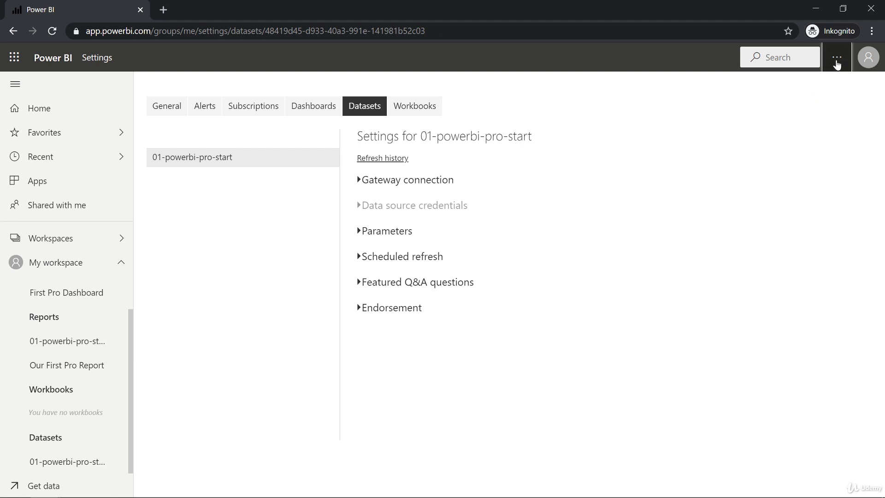
click(837, 59)
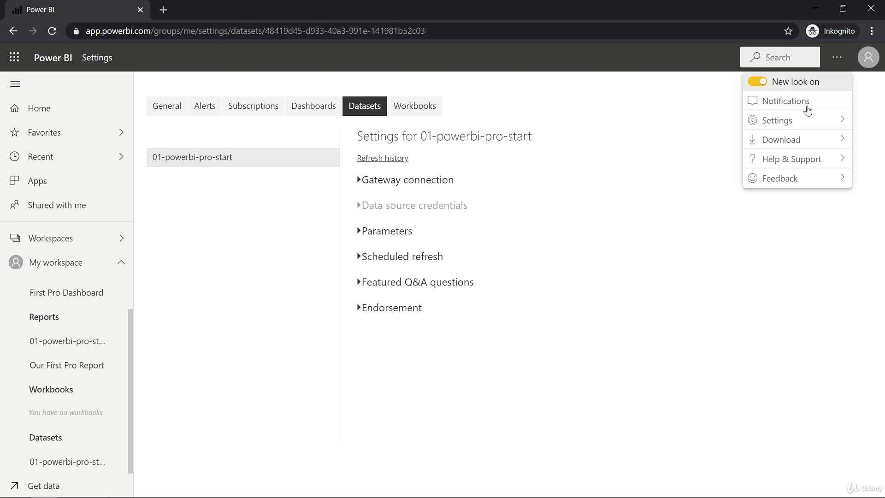
mouse_move(802, 120)
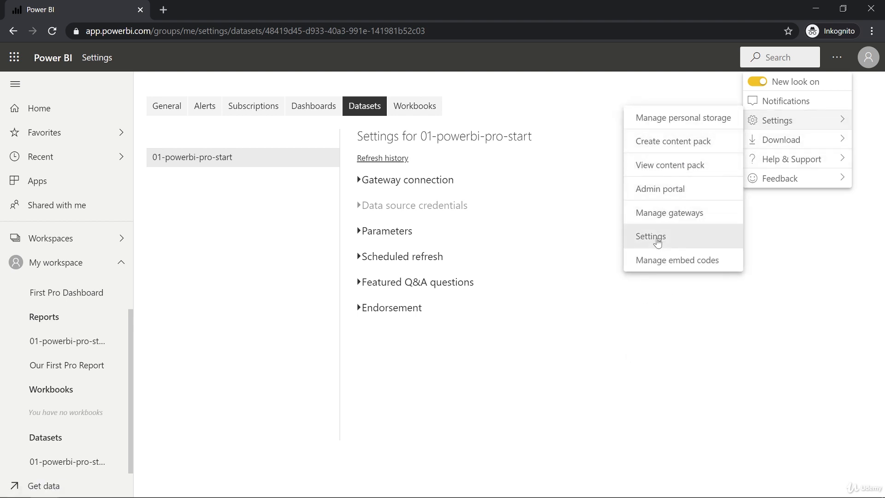
click(657, 241)
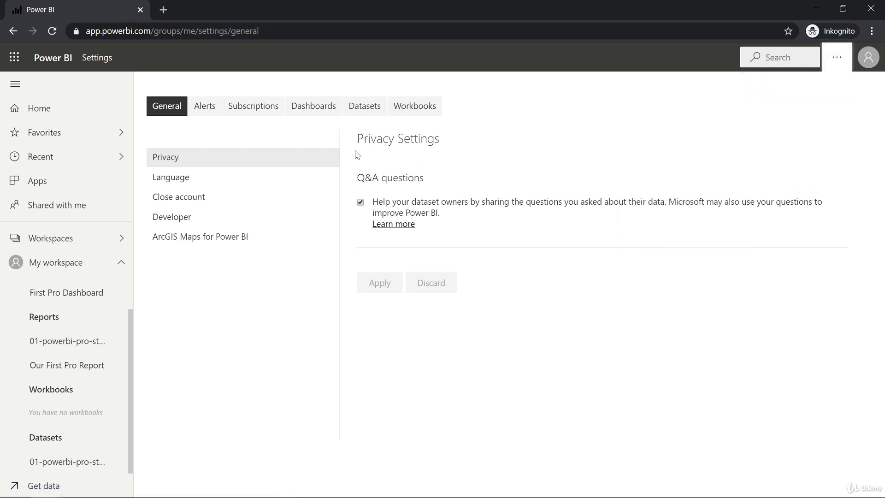
click(351, 110)
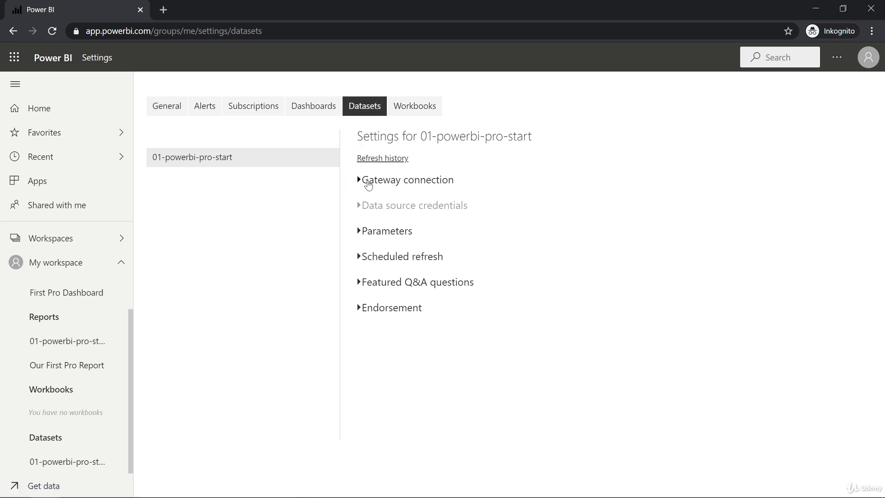
click(367, 183)
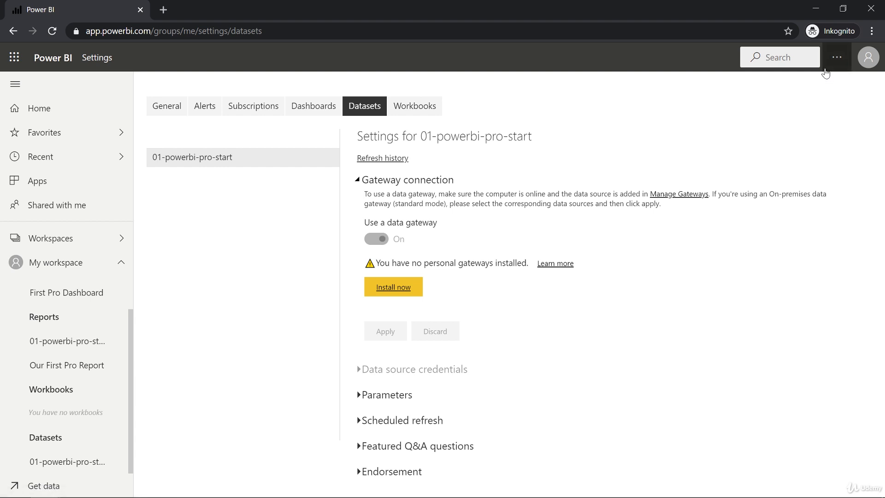
- Download the personal gateway installer from the dataset's gateway connection settings
click(833, 66)
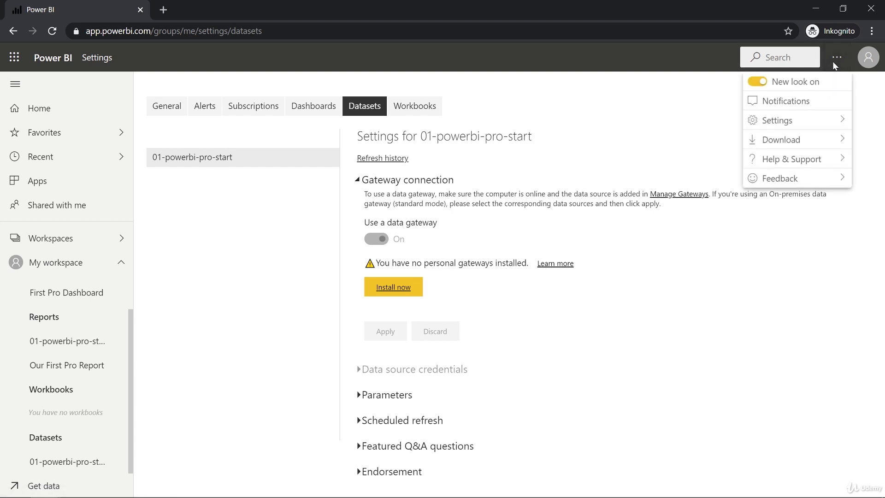
mouse_move(797, 140)
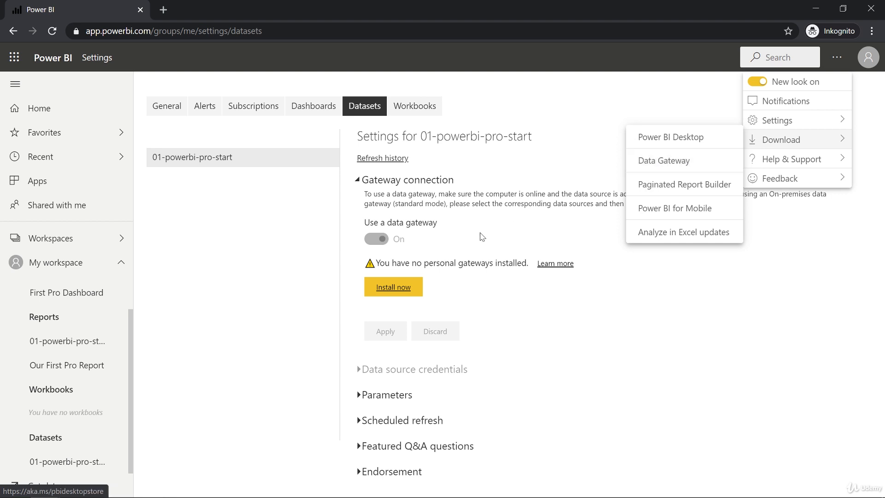
click(483, 238)
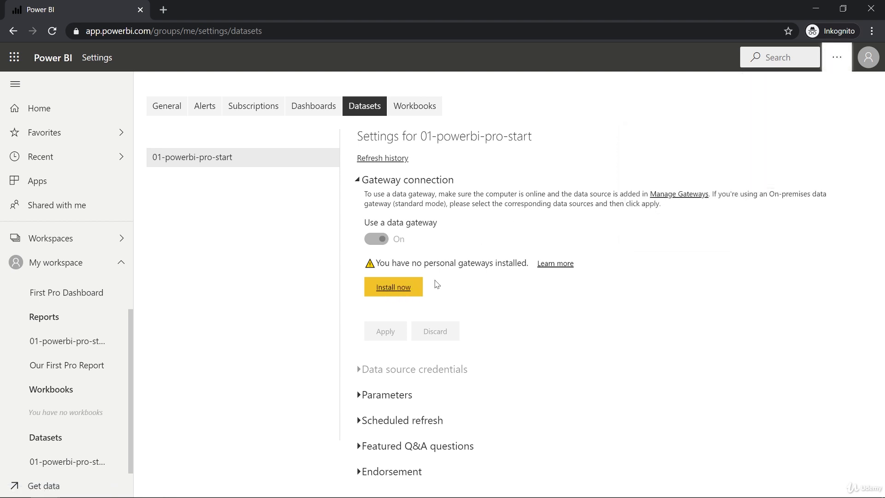
click(394, 295)
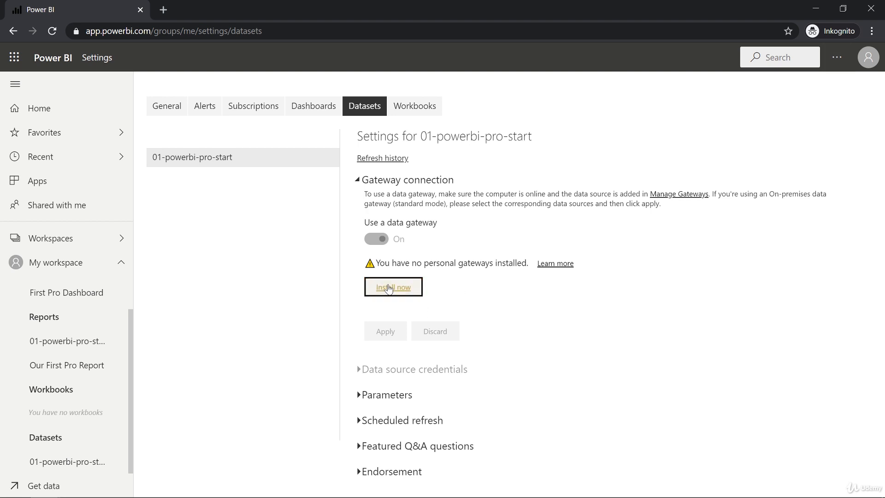
click(388, 288)
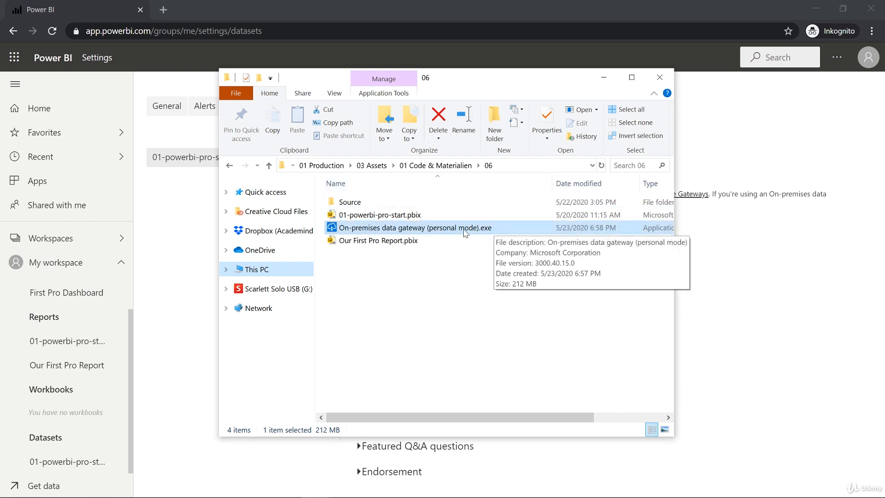
- Run On-premises data gateway (personal mode).exe and install it to the default folder with the terms of use accepted
click(405, 230)
double_click(404, 227)
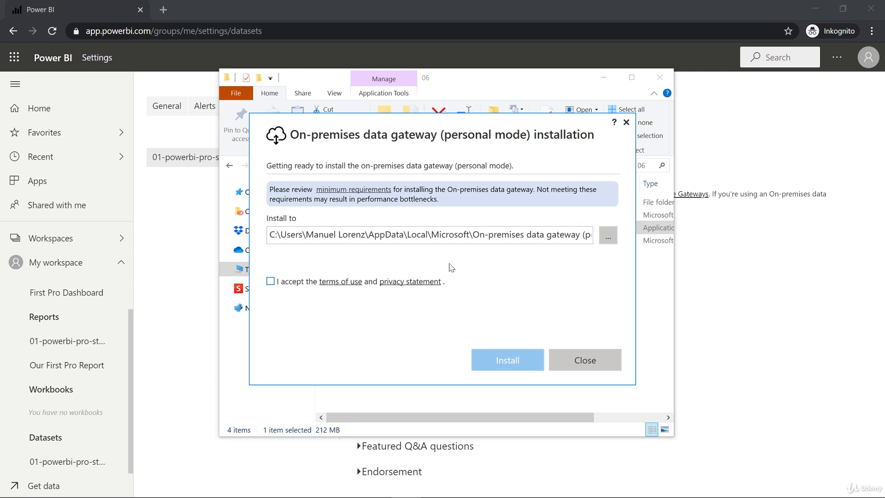
click(276, 283)
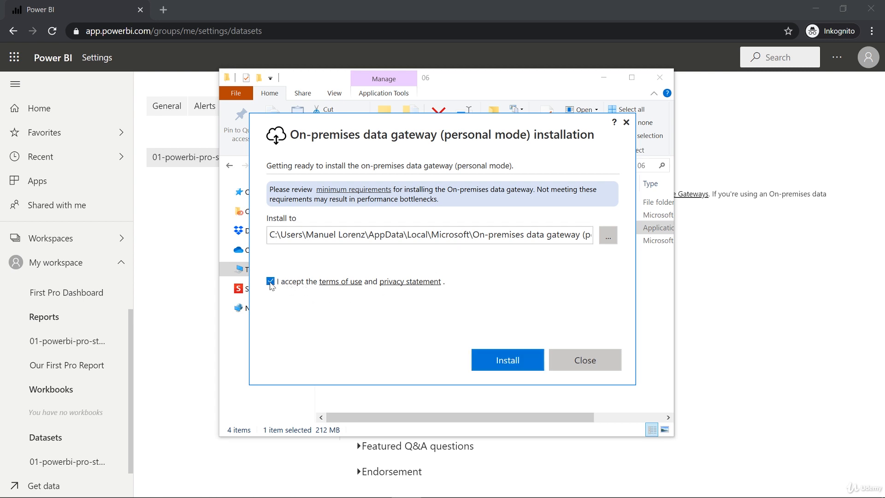
click(498, 361)
click(660, 77)
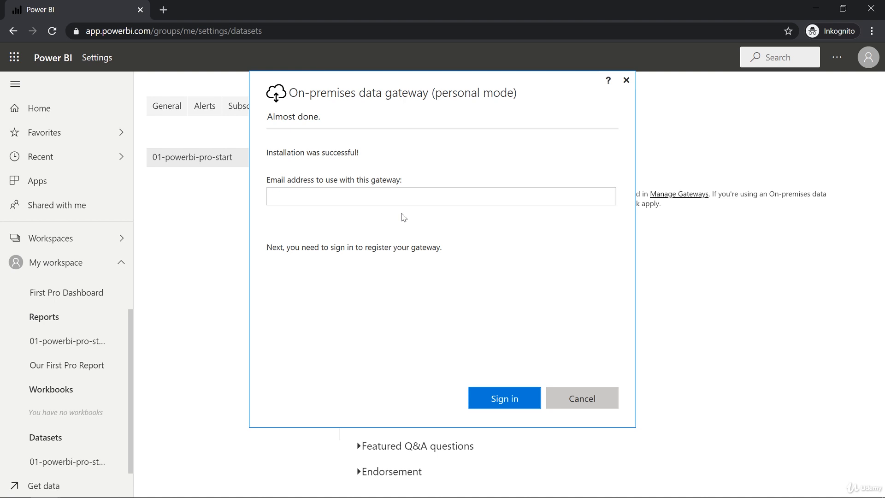
- Sign in to the personal gateway with the account's email address and turn off sending usage information to Microsoft
click(395, 203)
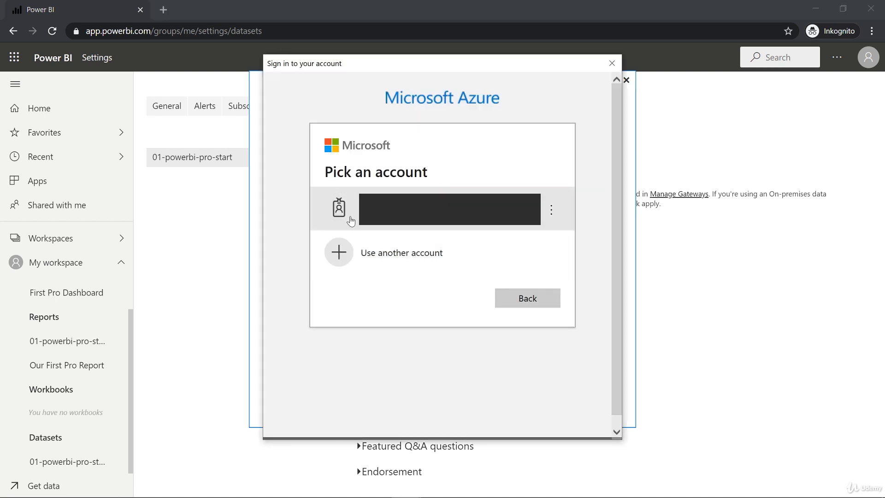
click(395, 208)
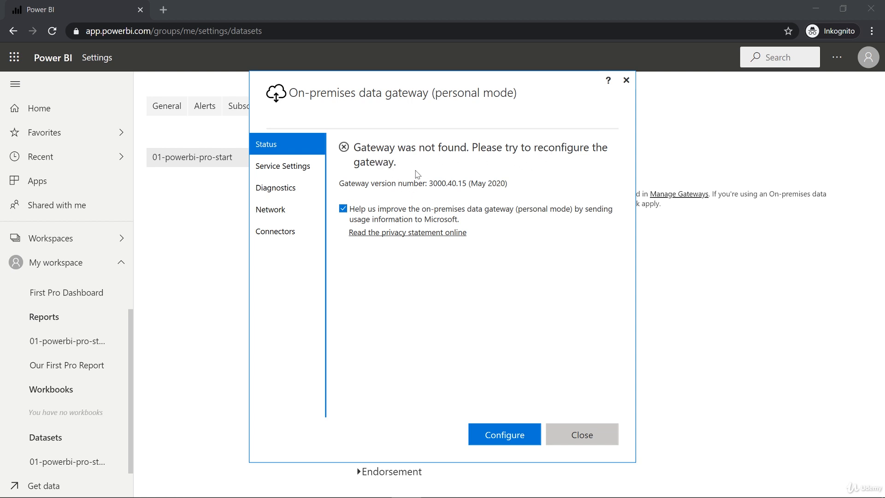
click(345, 208)
click(488, 432)
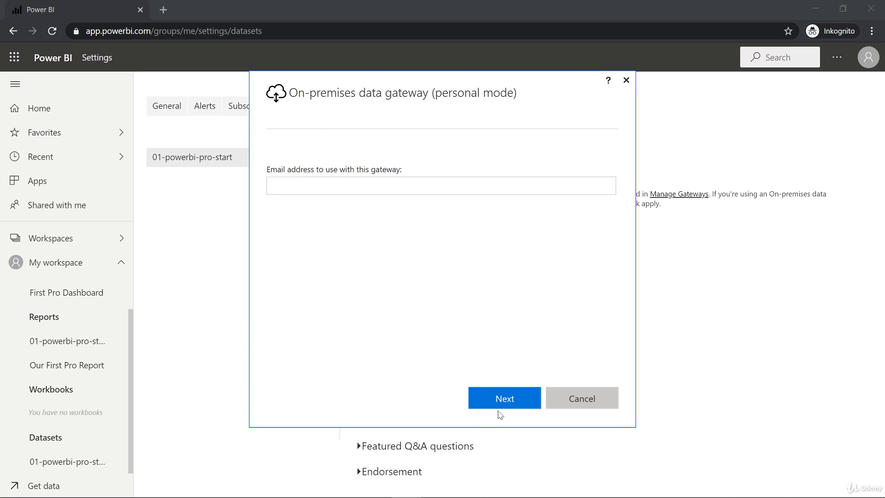
click(597, 391)
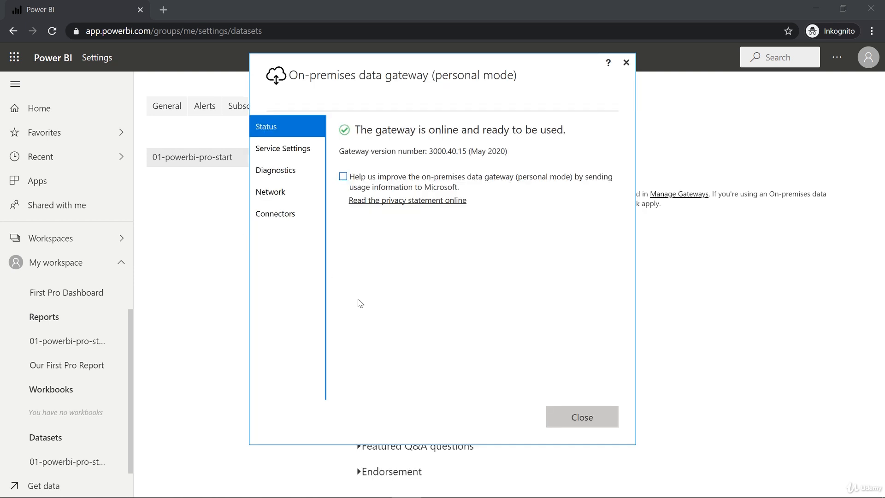
click(566, 414)
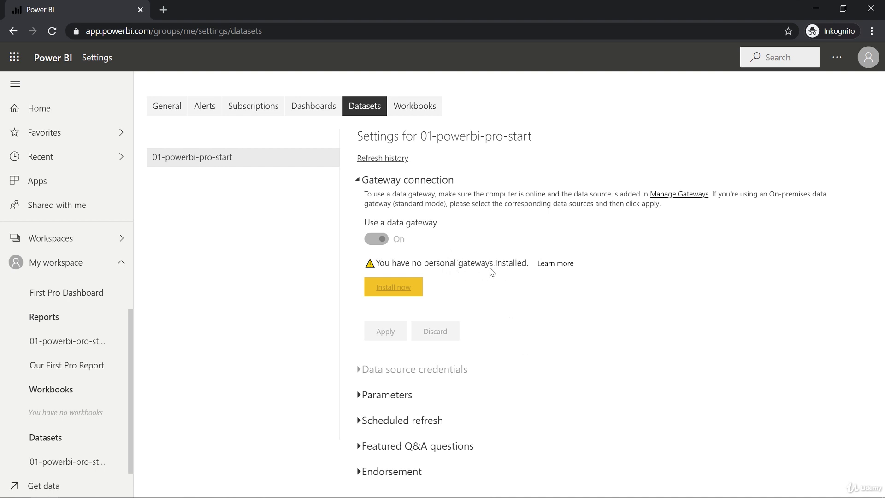
- Reload the dataset settings page and expand the gateway connection section to check the personal gateway
click(52, 31)
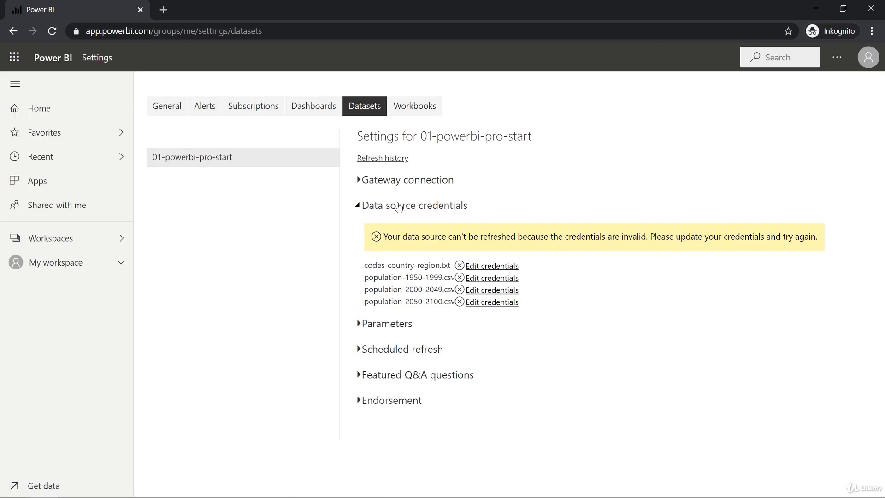
click(389, 182)
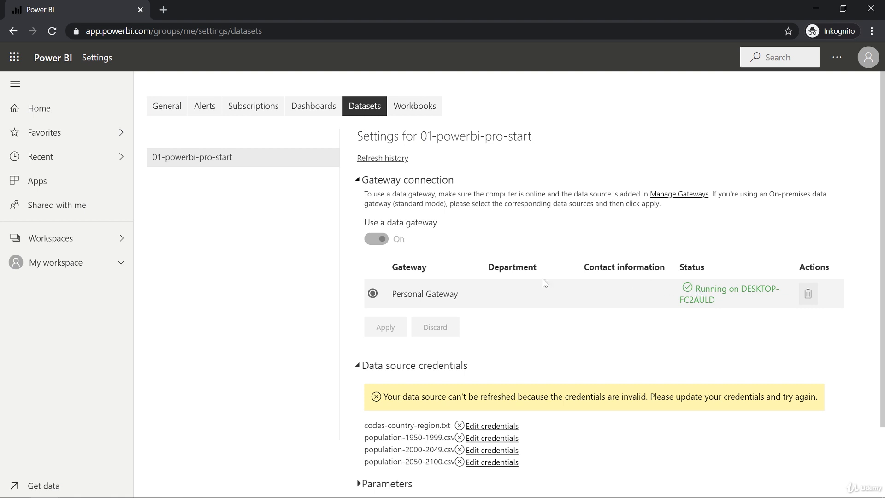
- Sign in to codes-country-region.txt and the three population CSV data sources using WindowsWithoutImpersonation authentication
scroll(525, 265, down, 2)
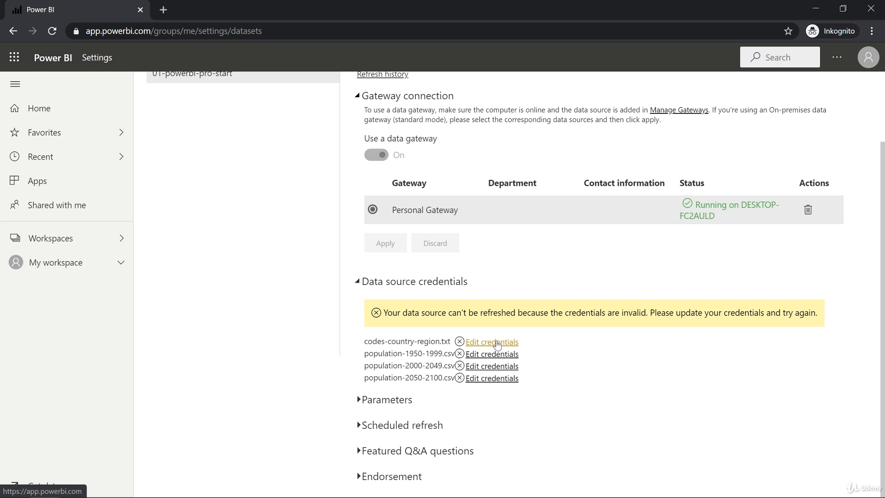
click(497, 344)
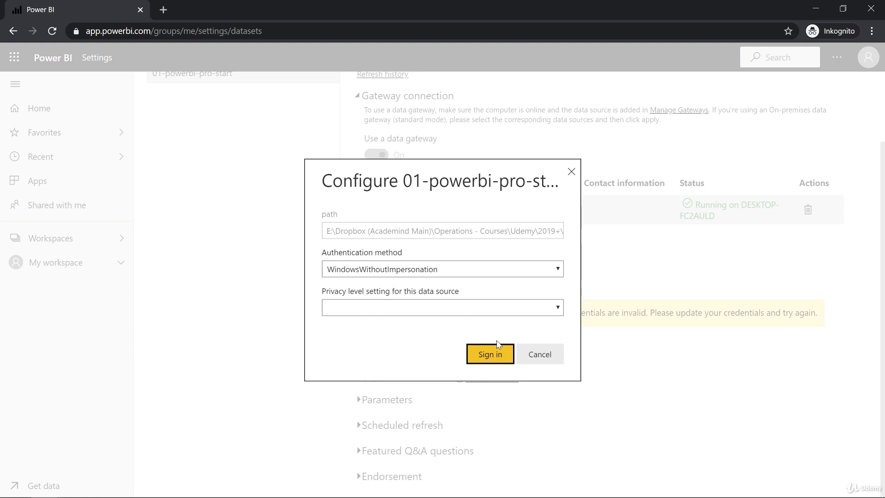
click(499, 353)
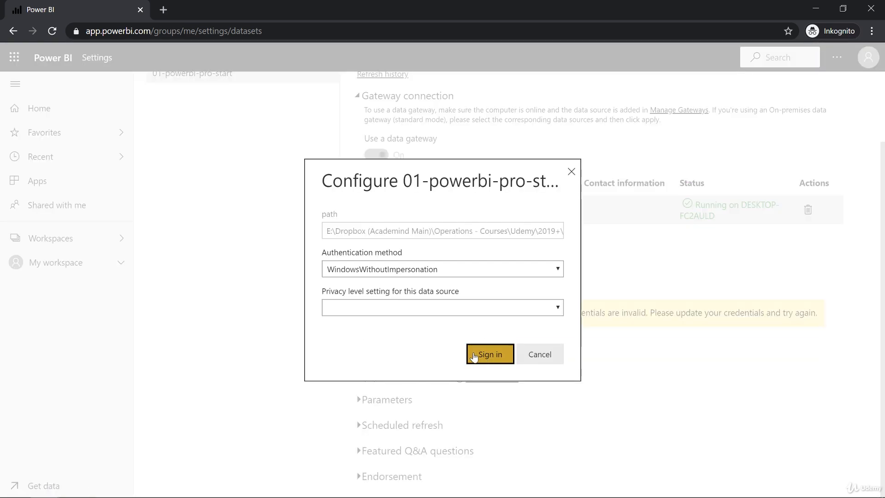
click(474, 355)
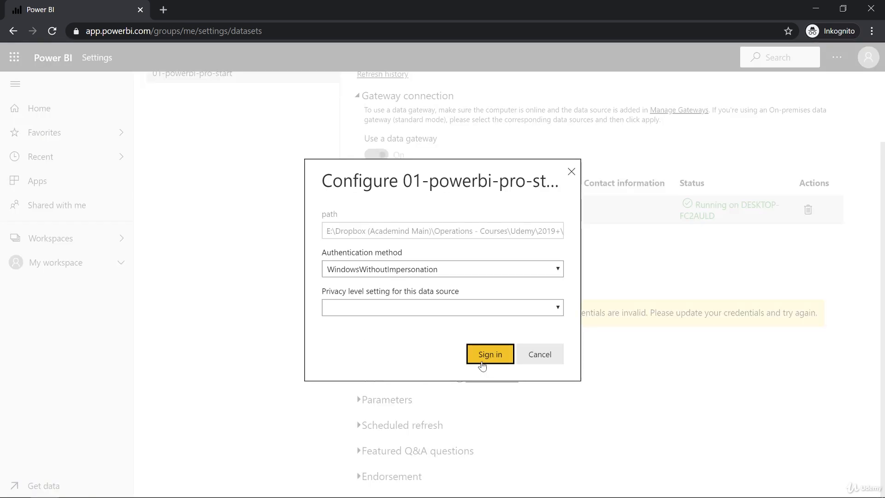
click(482, 362)
click(490, 377)
click(477, 359)
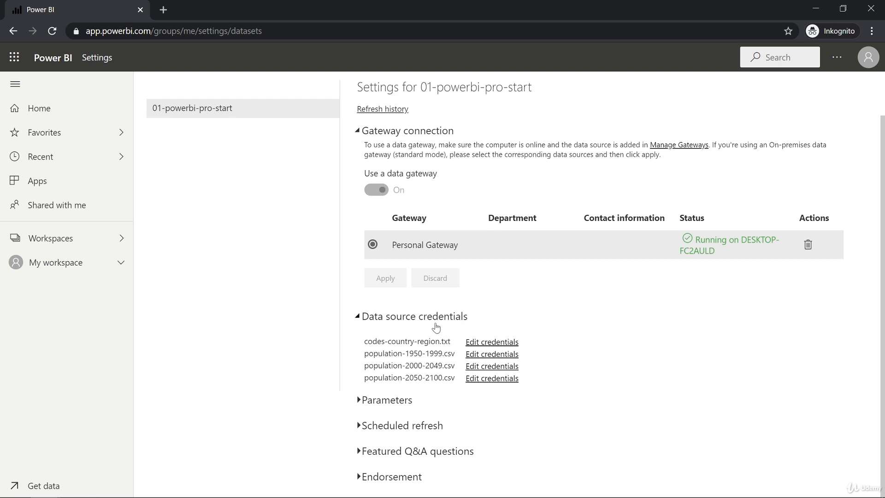
- Refresh the 01-powerbi-pro-start dataset from My workspace
mouse_move(424, 345)
scroll(434, 333, up, 1)
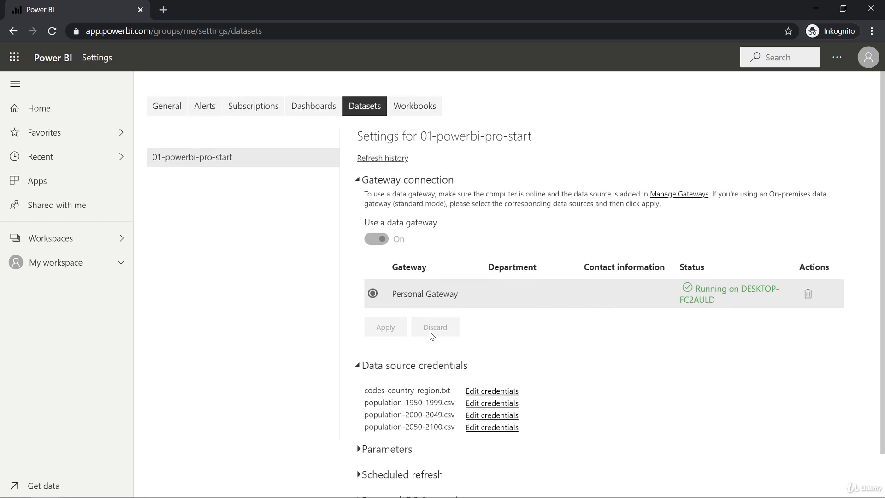
click(64, 267)
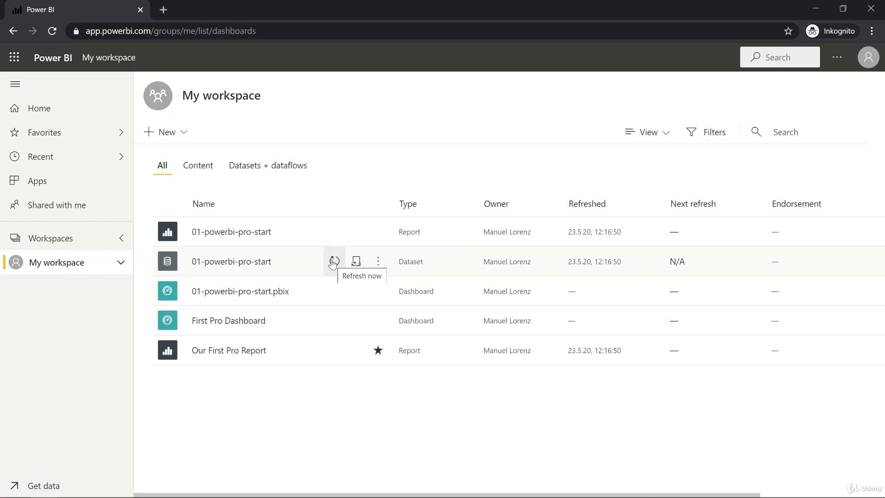
click(333, 261)
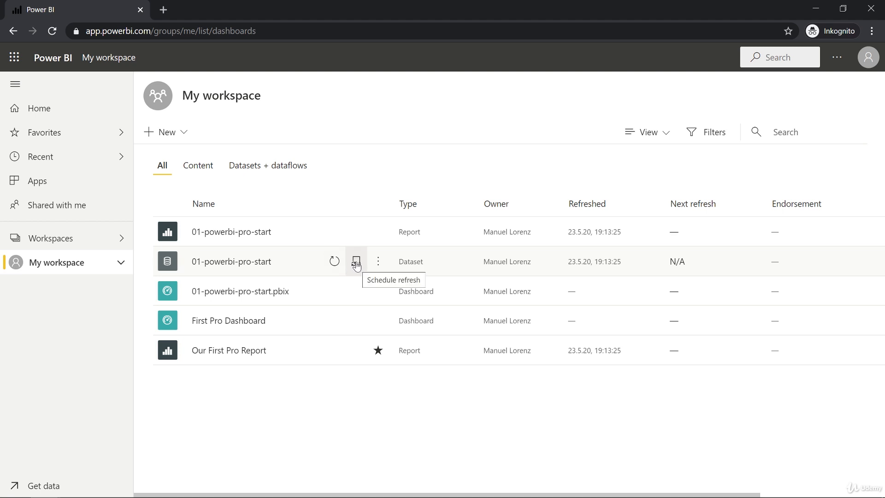
- Open the settings page of the 01-powerbi-pro-start dataset from My workspace
click(838, 58)
mouse_move(790, 124)
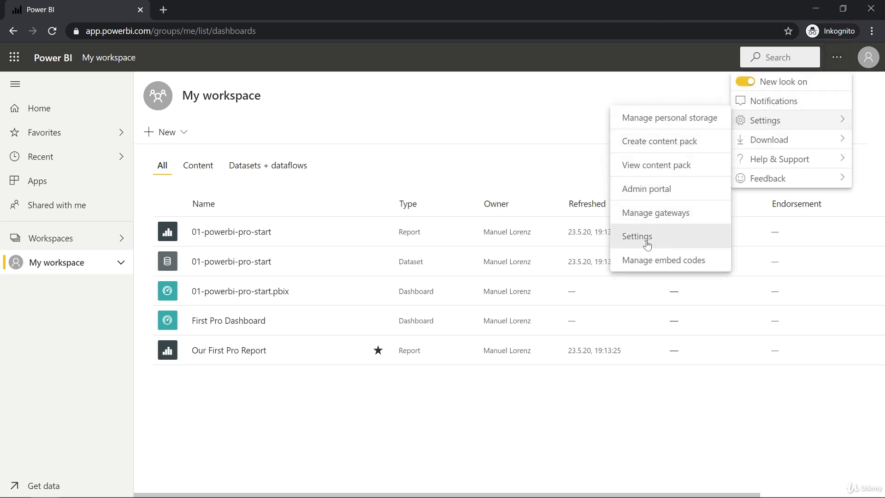
click(398, 132)
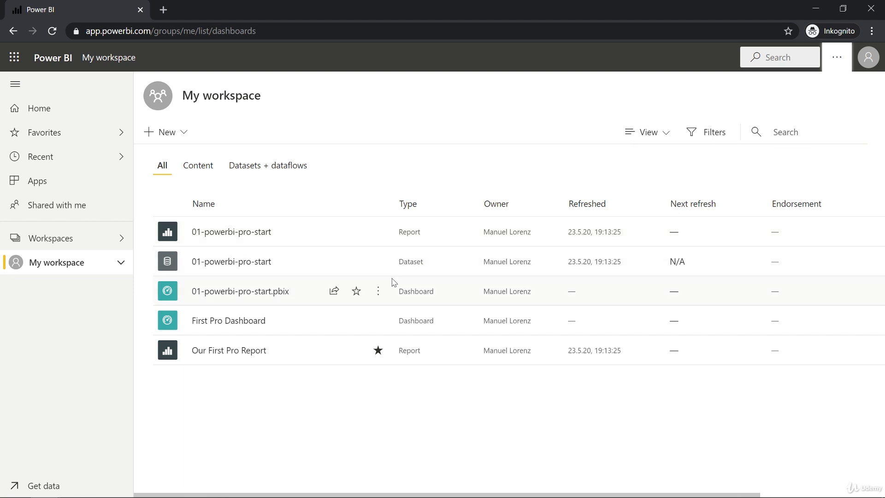
click(356, 261)
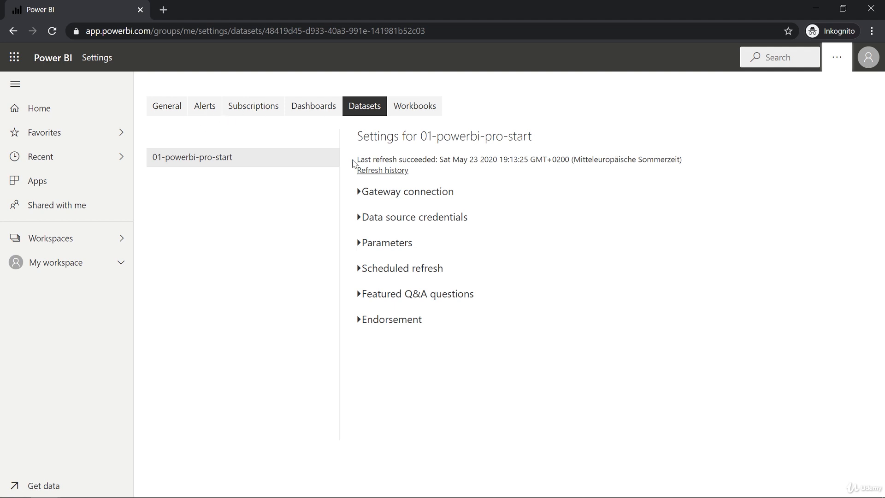
- Turn on scheduled refresh for the dataset and set its time zone to (UTC+01:00) Amsterdam, Berlin, Bern, Rome, Stockholm, Vienna
click(409, 272)
scroll(410, 273, down, 2)
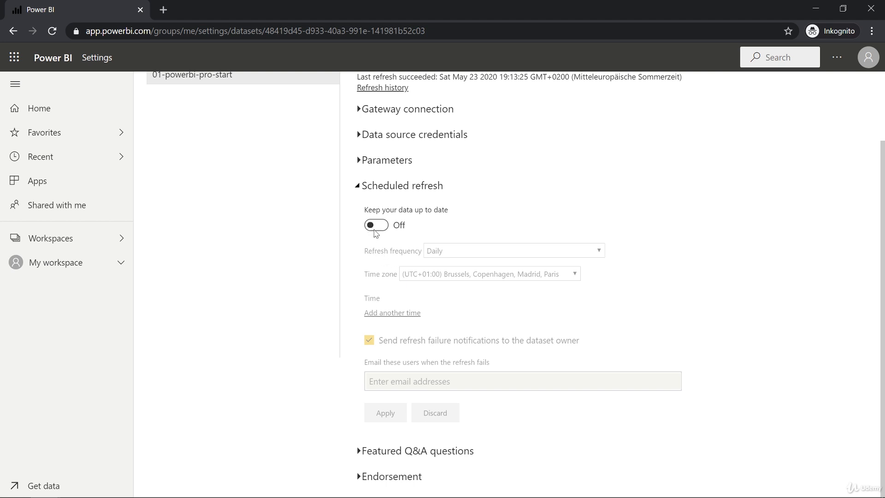
click(380, 228)
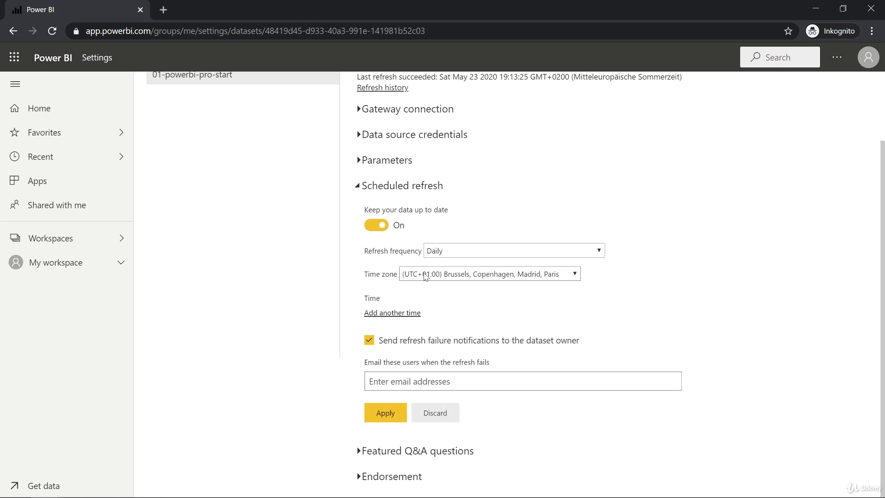
click(539, 281)
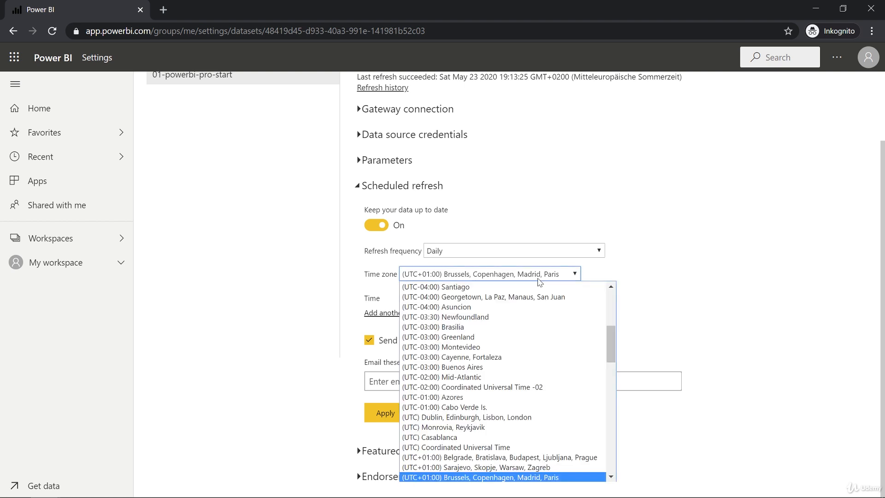
scroll(491, 371, down, 3)
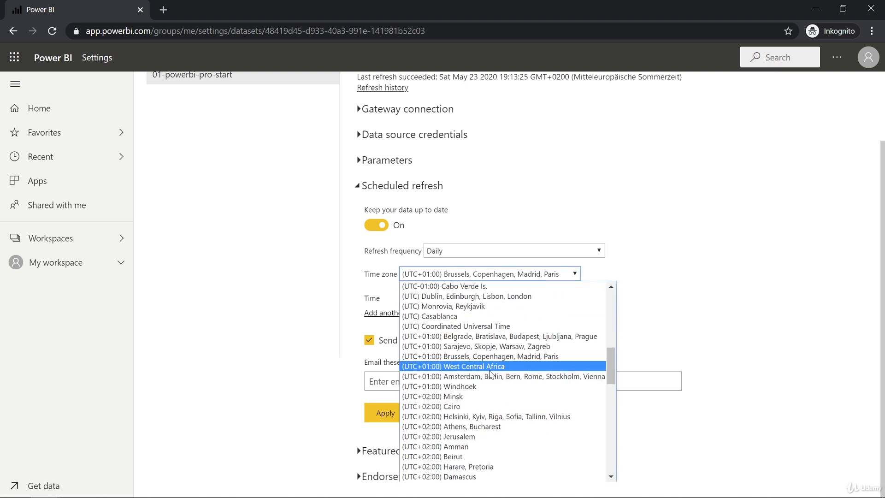
click(493, 376)
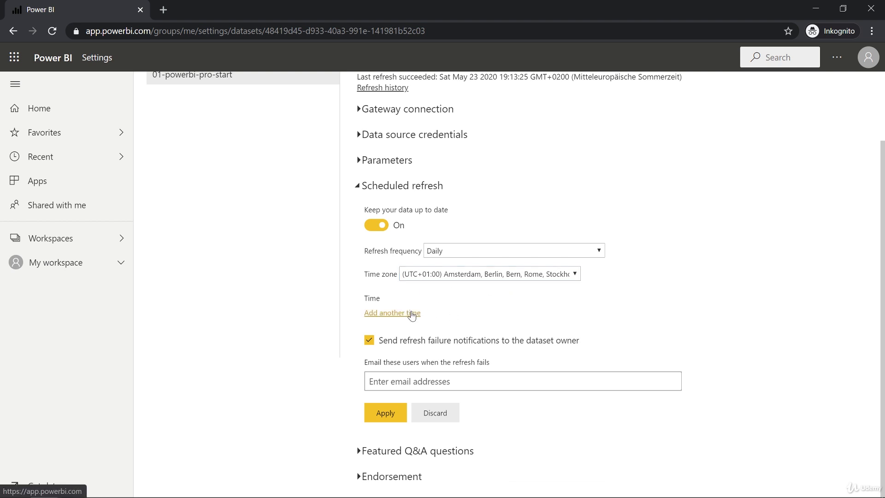
- Add a refresh time of 6:00 AM to the daily refresh schedule
click(408, 313)
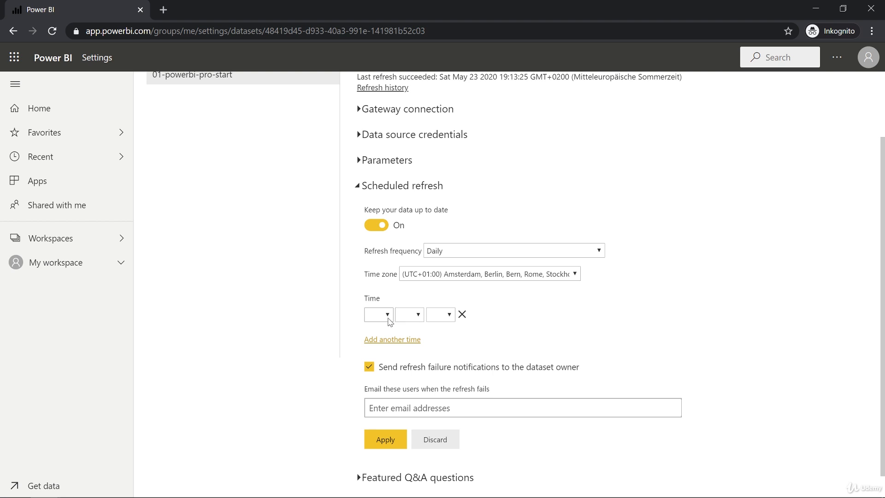
click(388, 316)
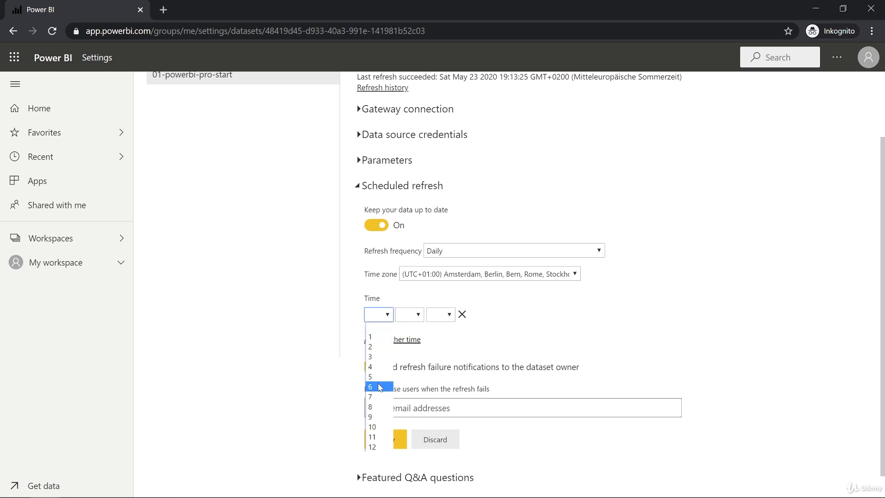
click(380, 387)
click(418, 315)
click(409, 338)
click(440, 314)
click(437, 338)
- Apply the refresh schedule without refresh failure notifications to the dataset owner, and return to My workspace
scroll(474, 330, down, 1)
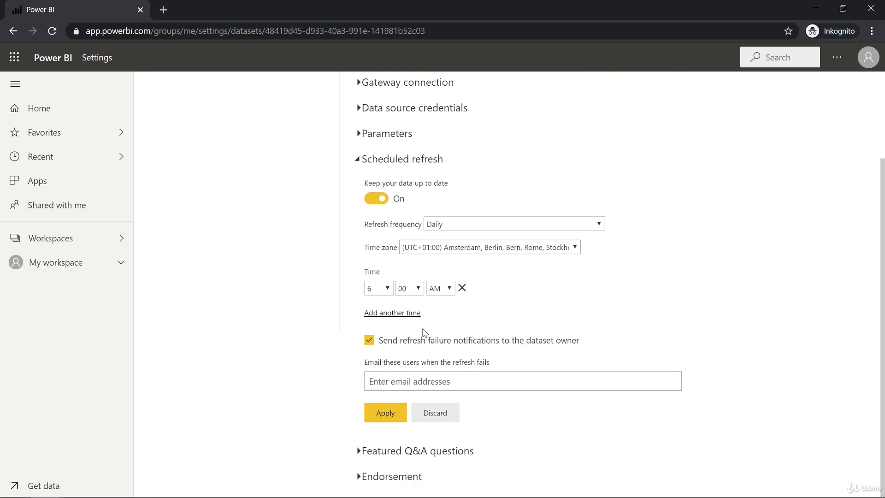
click(370, 343)
click(388, 413)
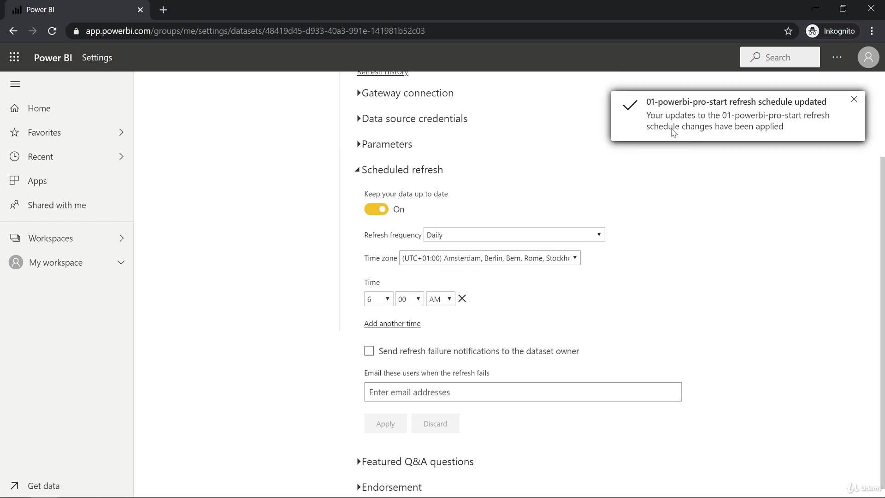
click(854, 99)
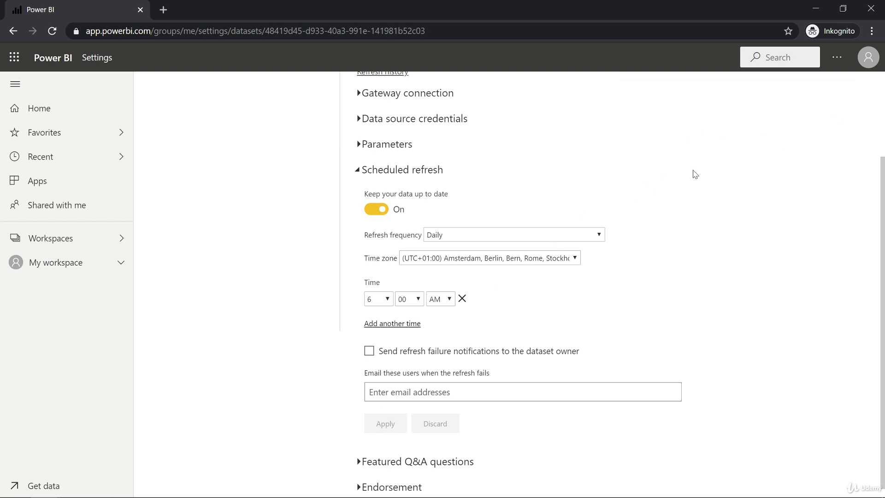
click(47, 263)
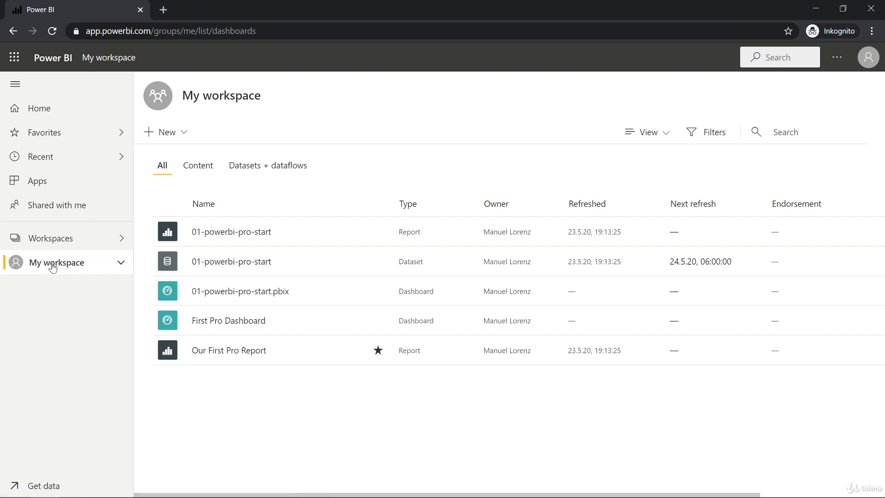